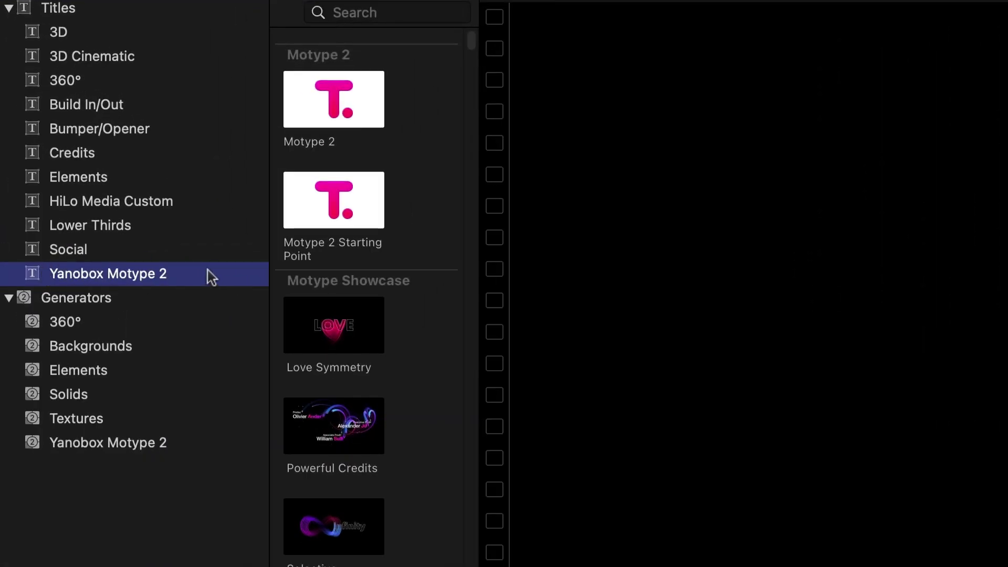
Step: Show the Yanobox Motype 2 generators, including the 3D Long Shadows collection, in the browser
left_click(150, 442)
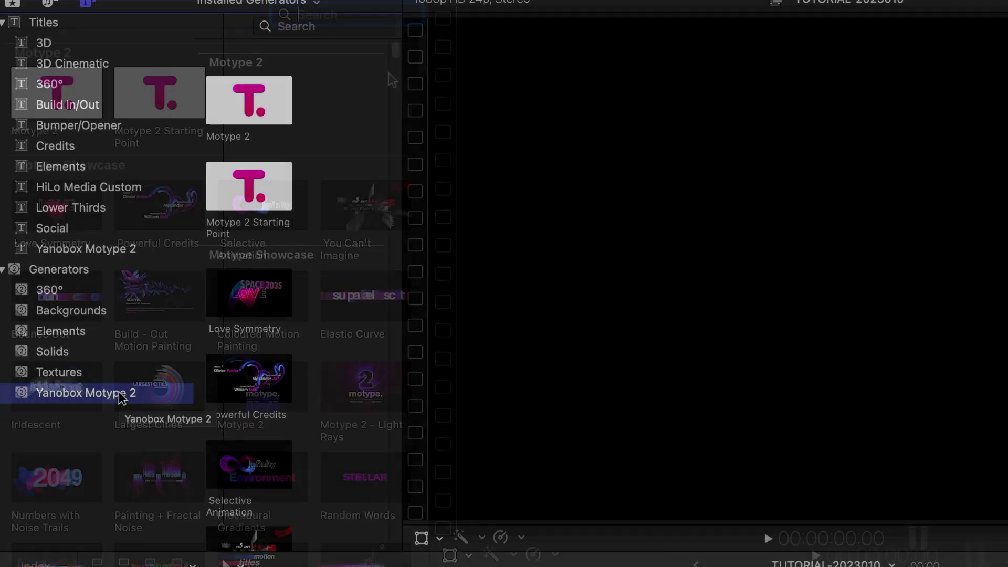
scroll(422, 64, "down", 5)
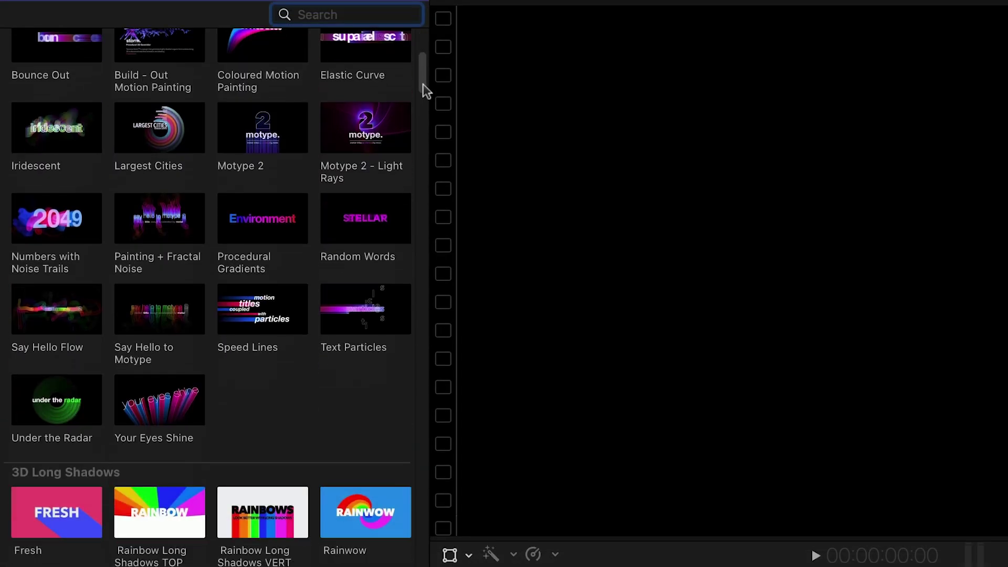
mouse_move(422, 85)
left_mouse_down()
mouse_move(426, 477)
mouse_move(425, 24)
left_mouse_up()
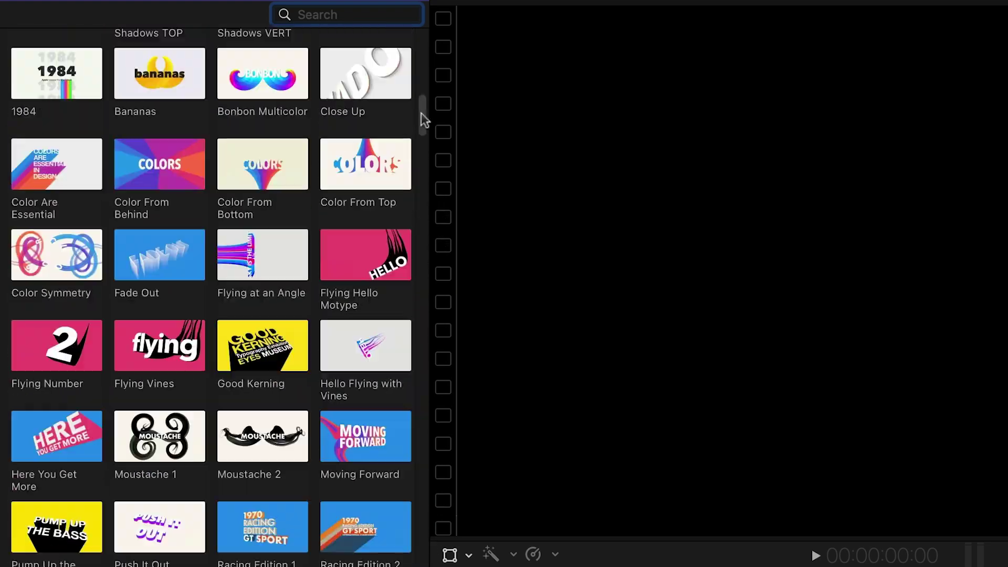
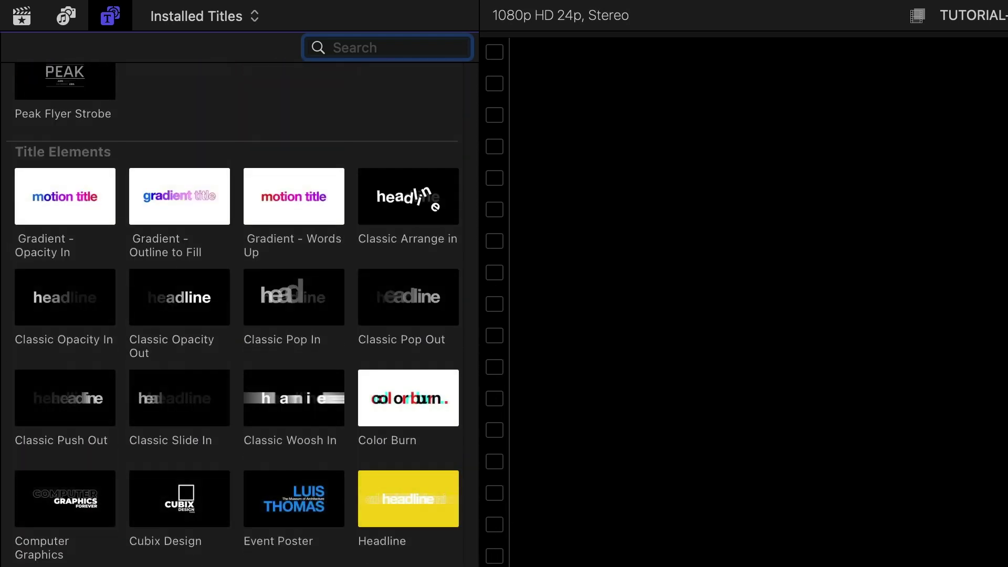
left_click_drag(481, 552, 494, 53)
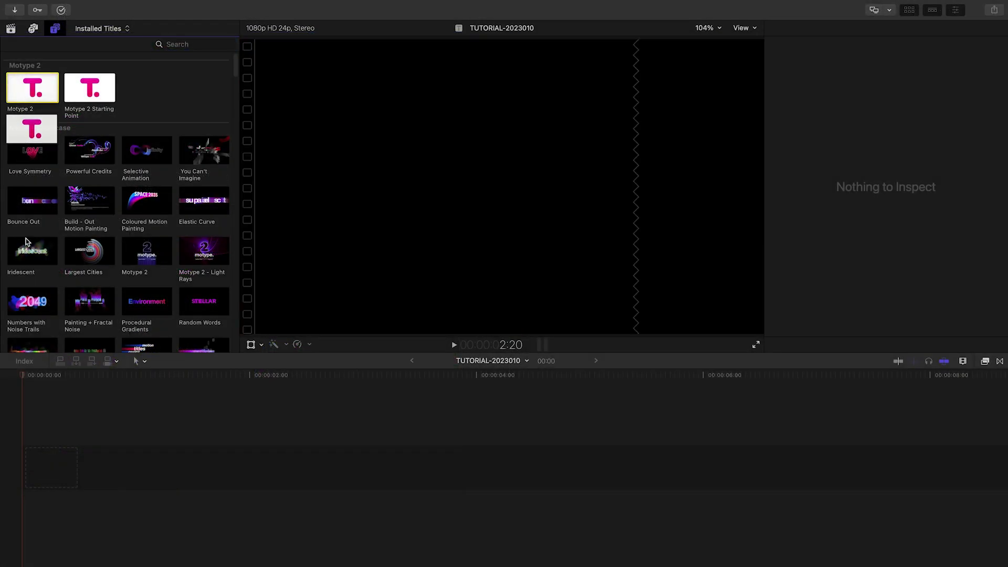
Step: Place Motype 2 on the timeline and set the Love Symmetry title's blend mode to Add
left_click_drag(64, 134, 45, 453)
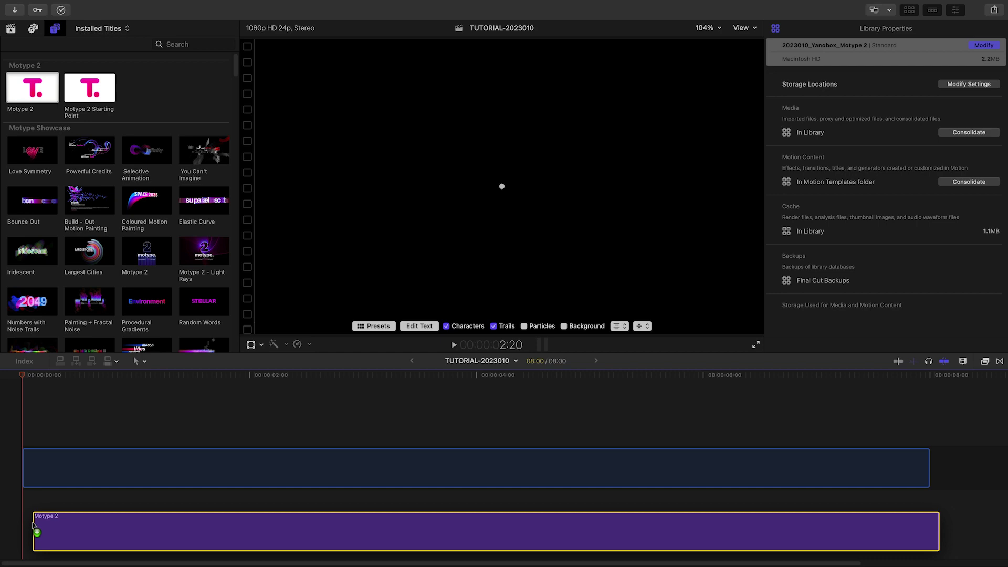
left_click(385, 379)
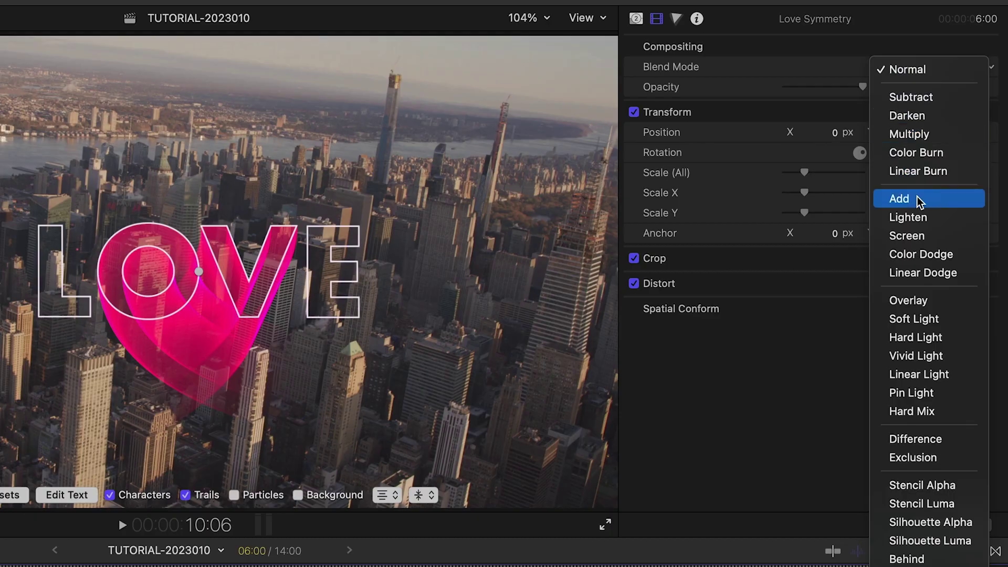
left_click(940, 141)
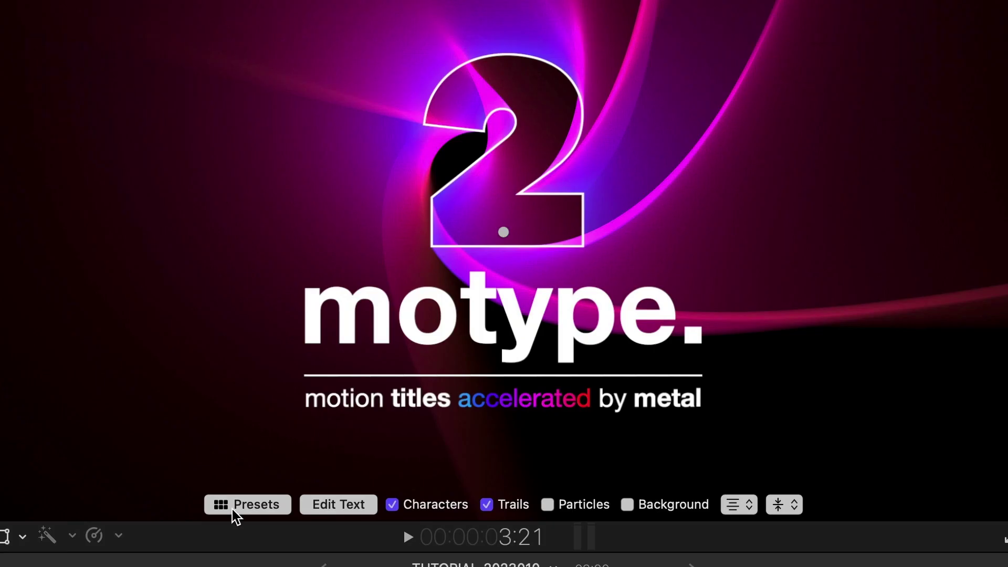
Step: Browse the Motype 2 title's ready-made presets
left_click(267, 510)
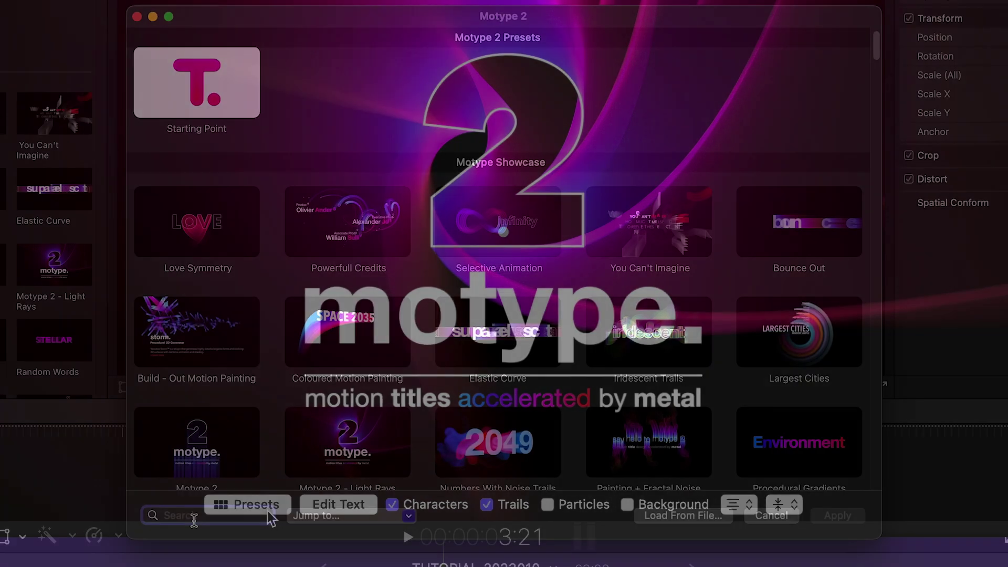
type("rays")
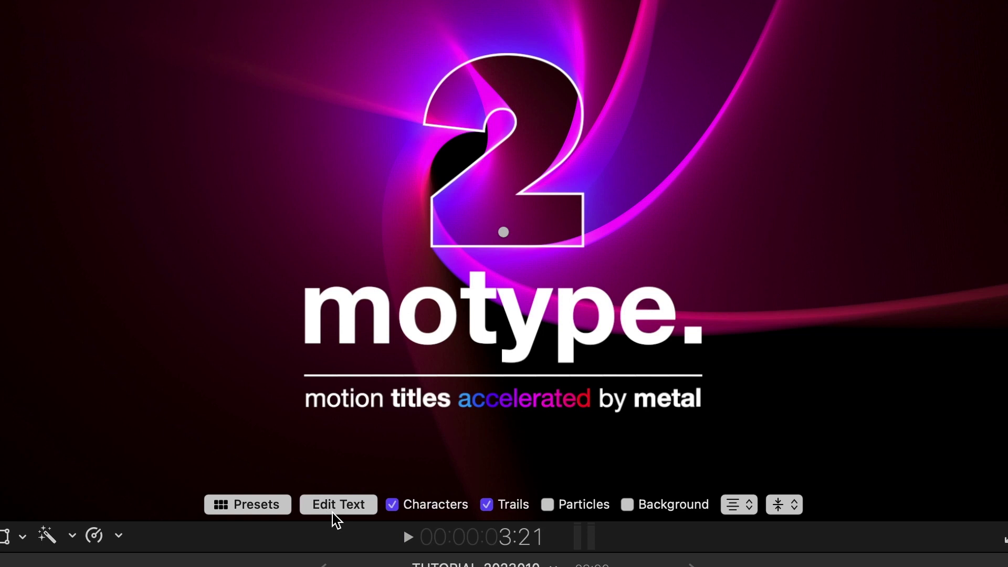
Step: Set the title text in the Dobra typeface and make MOTYPE bold
left_click(352, 507)
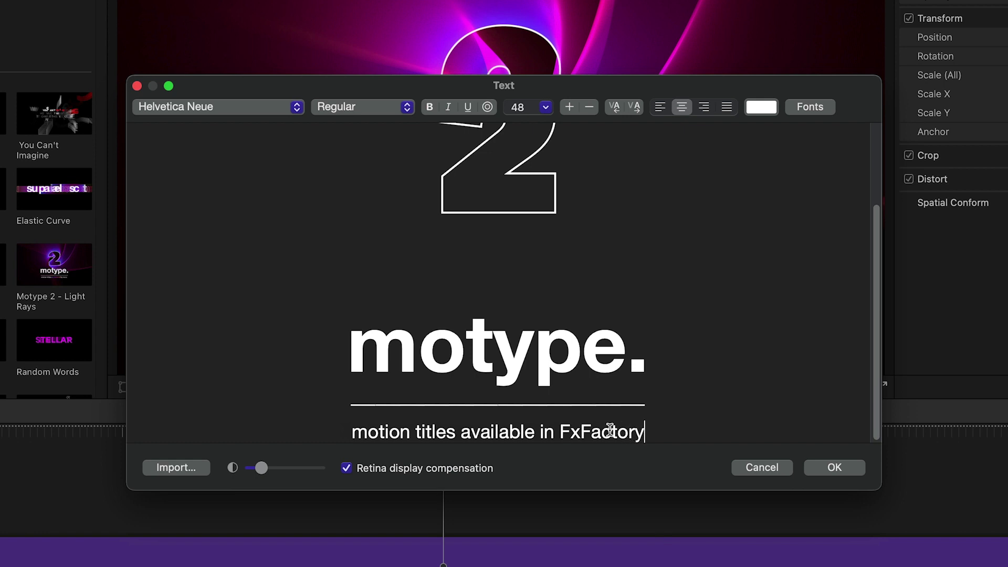
left_click(810, 106)
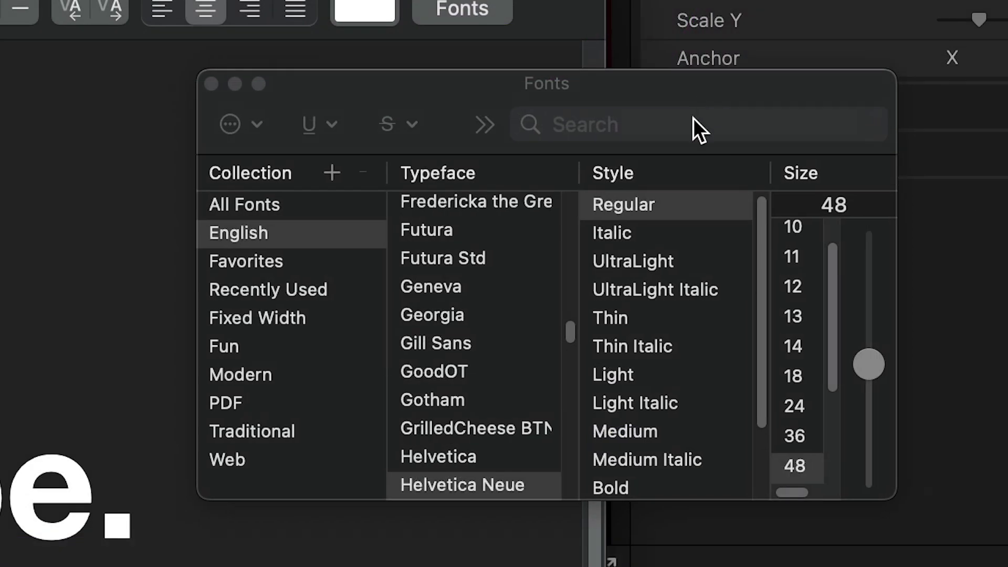
left_click(688, 119)
type("dobra")
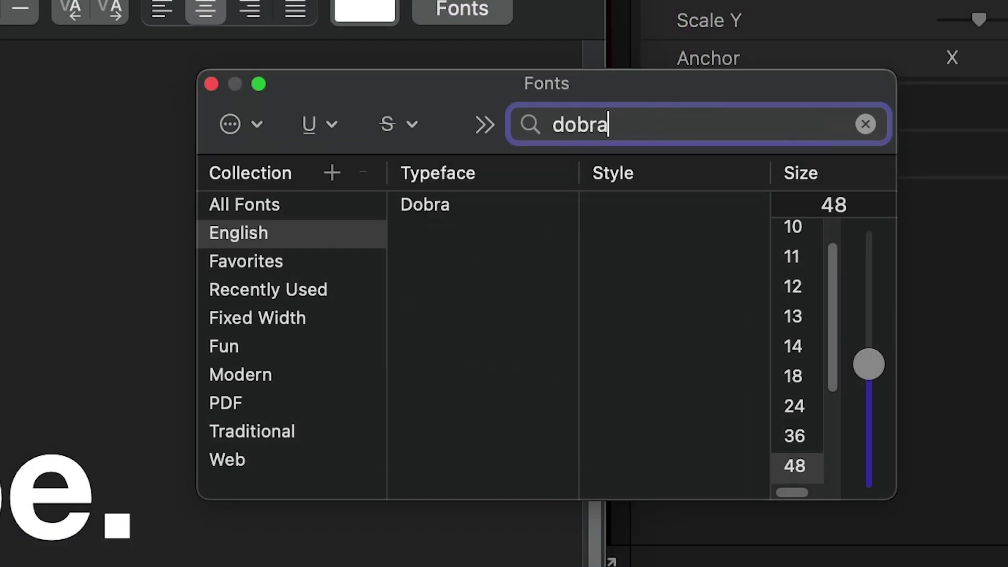
left_click(454, 204)
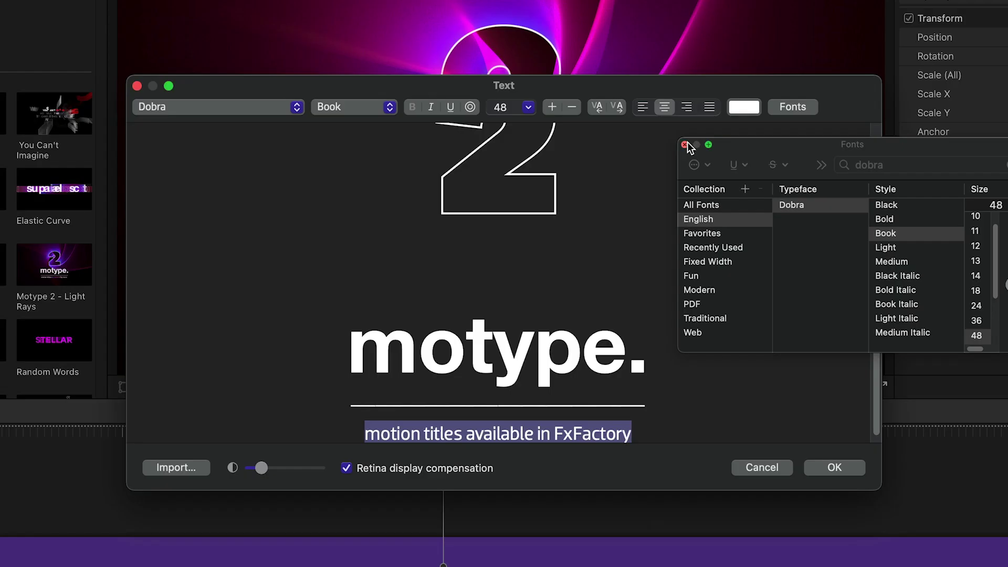
left_click(685, 145)
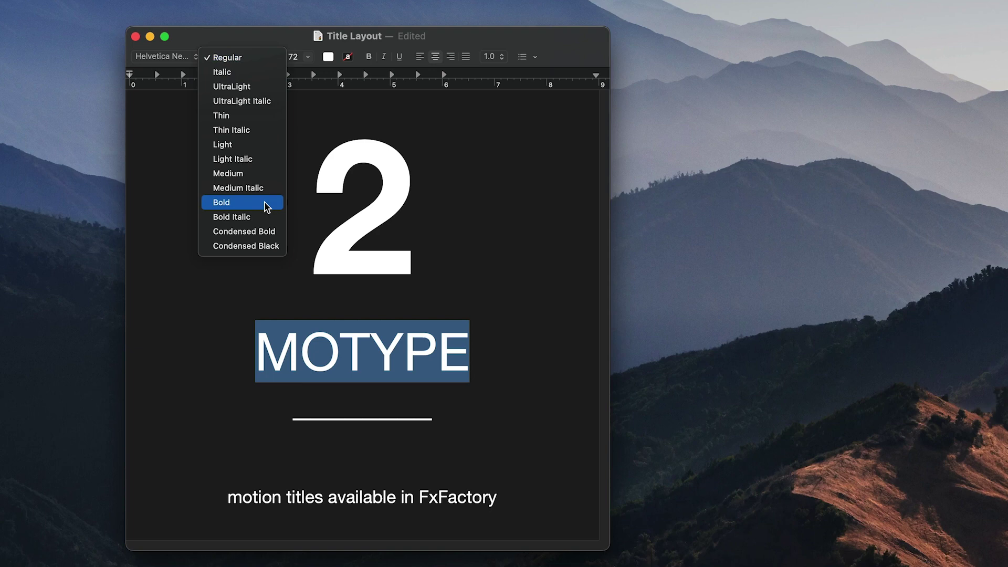
left_click(267, 203)
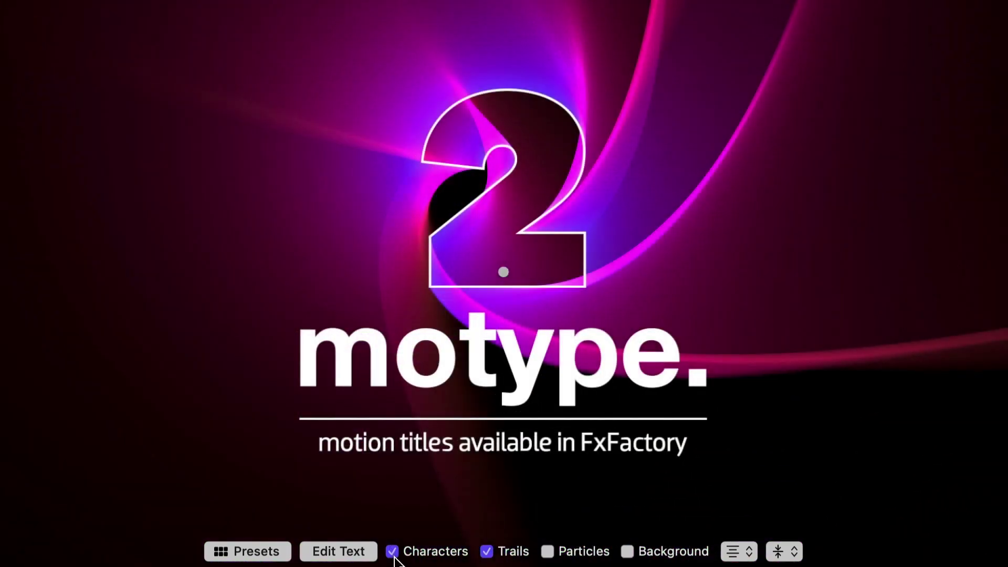
Step: Preview the Characters, Trails, Particles and Background toggles, keeping Characters and Trails on
left_click(392, 551)
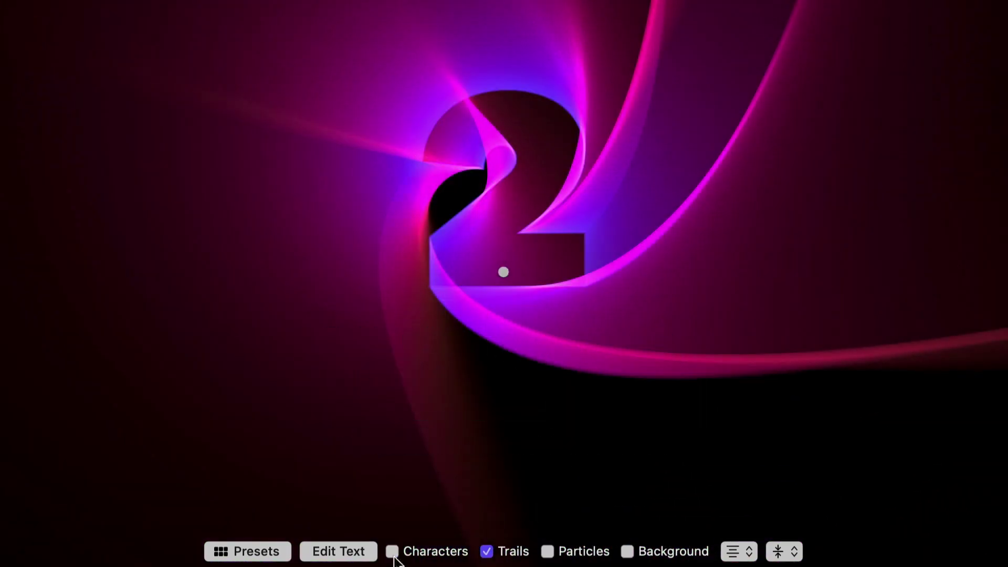
left_click(393, 552)
left_click(487, 552)
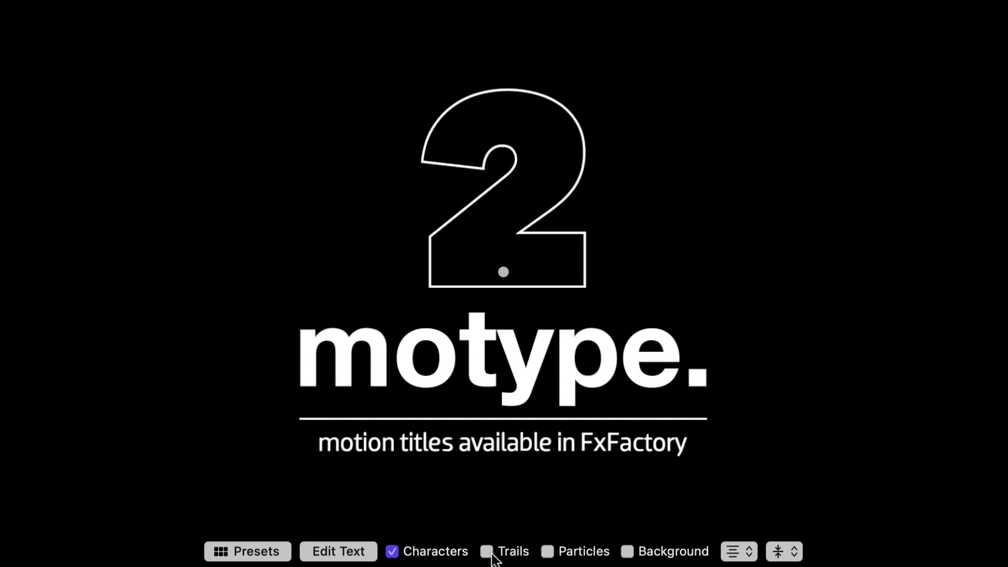
left_click(487, 552)
left_click(548, 551)
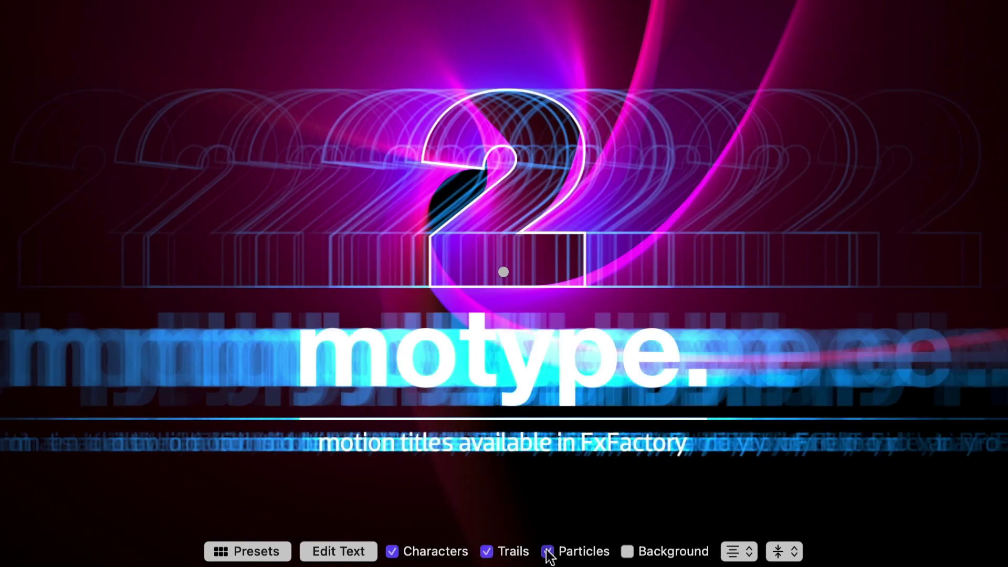
left_click(548, 551)
left_click(628, 551)
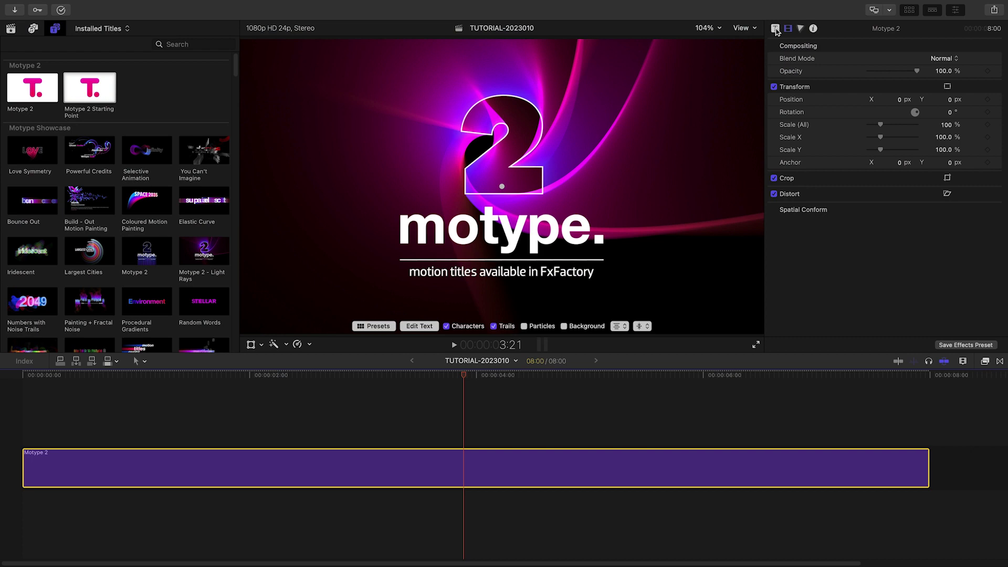
left_click(776, 28)
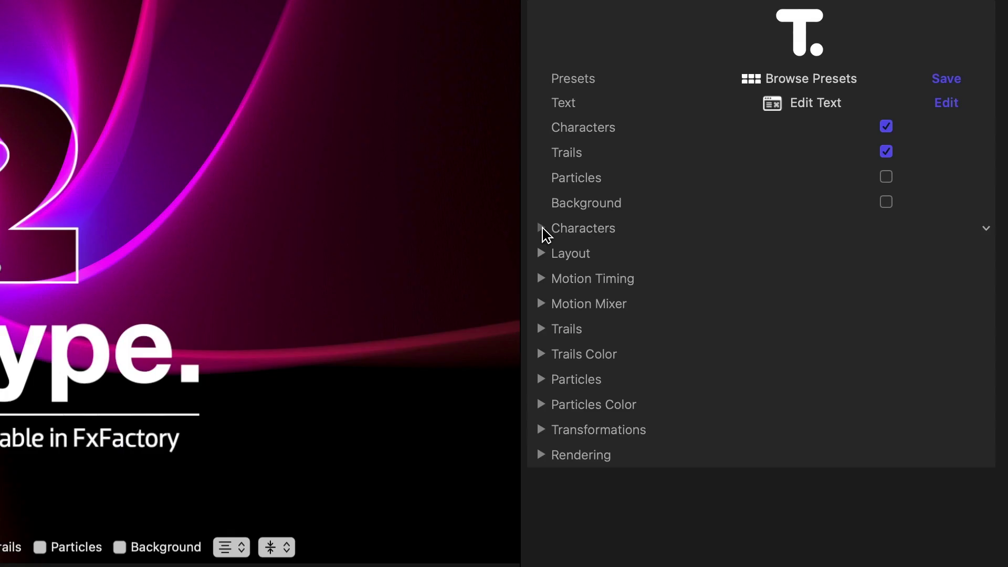
Step: Give the characters font scale 0.98, hue cycle about 0.43, and stroke thickness 9.41
left_click(542, 230)
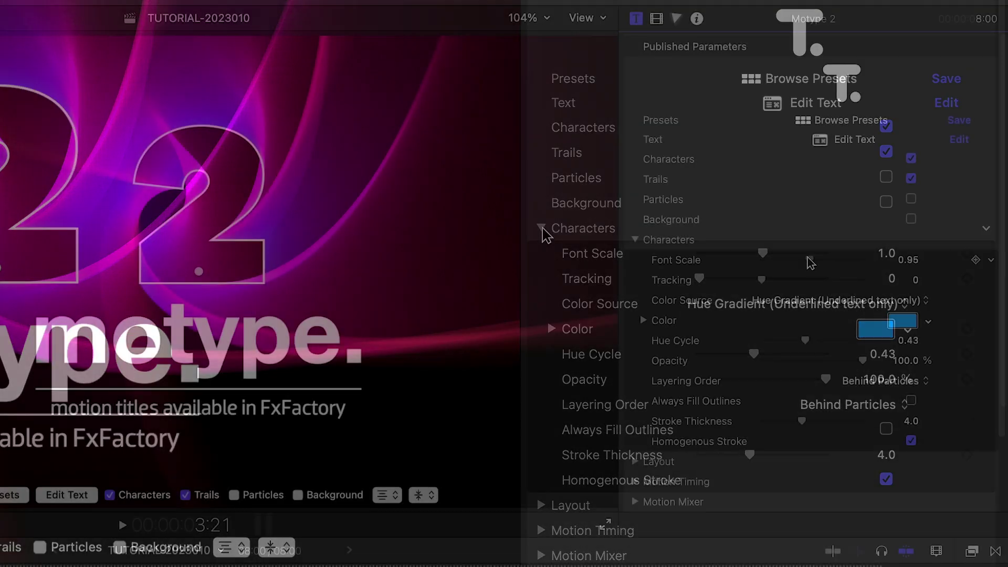
left_click_drag(762, 252, 759, 253)
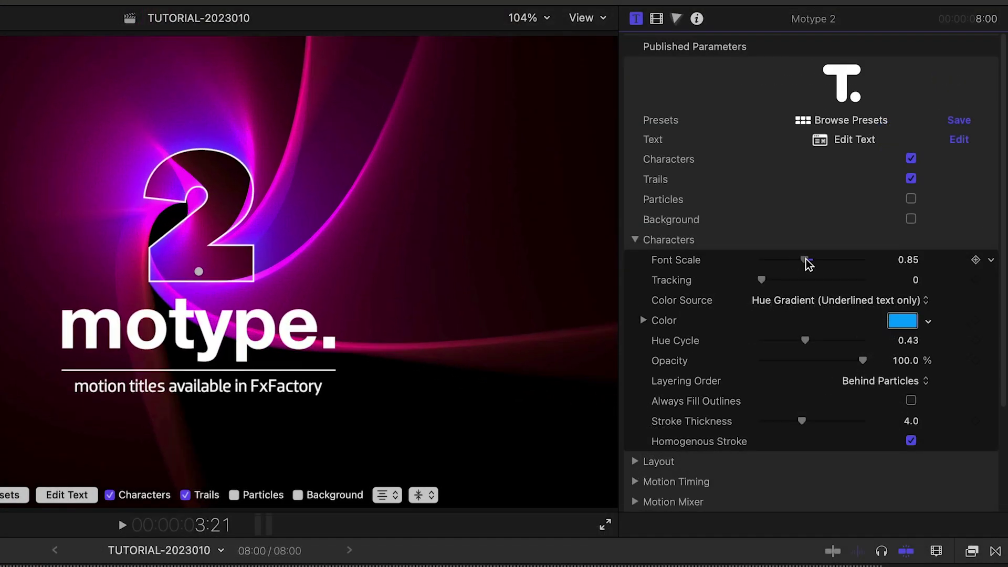
left_click_drag(805, 340, 826, 341)
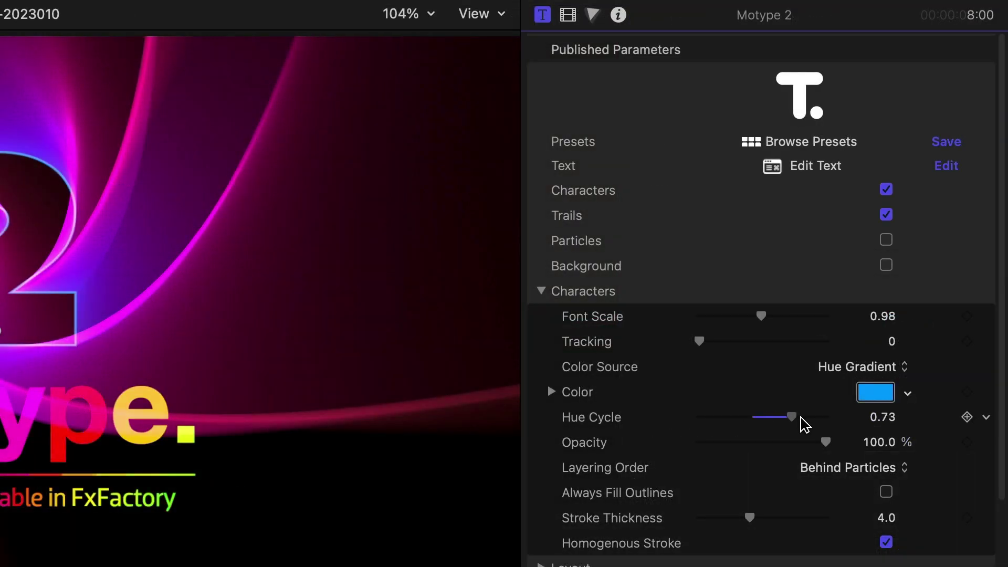
left_click_drag(824, 419, 709, 419)
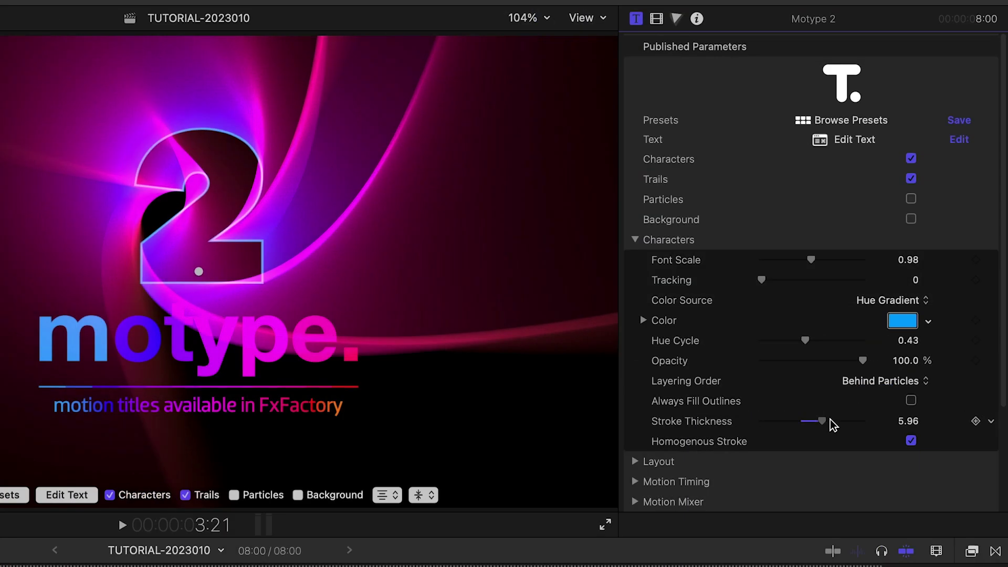
left_click_drag(823, 421, 854, 422)
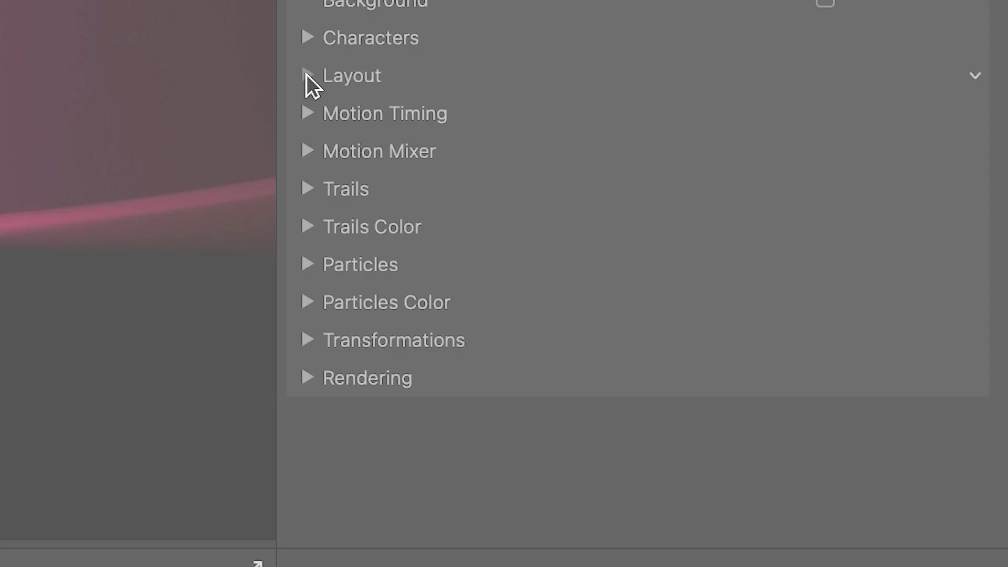
Step: Use a Rectangle layout with 44.75% padding, keeping the text centered after trying left alignment
left_click(306, 74)
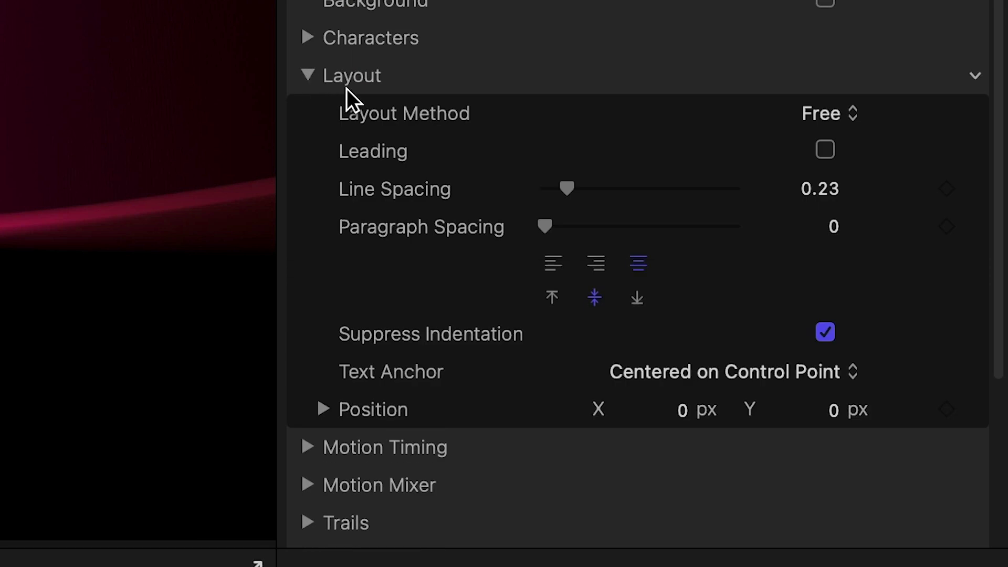
left_click(827, 114)
left_click(840, 150)
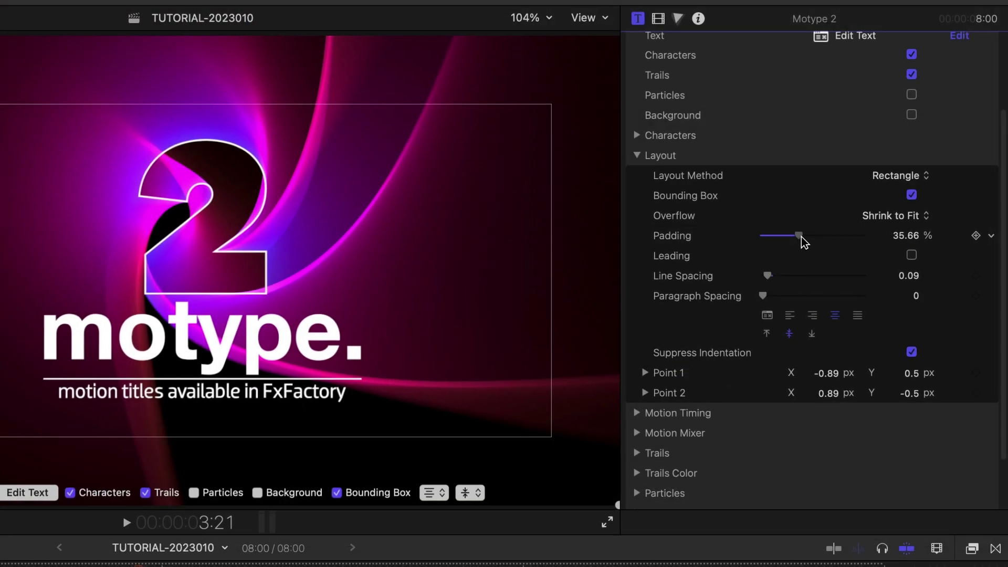
left_click_drag(799, 236, 812, 235)
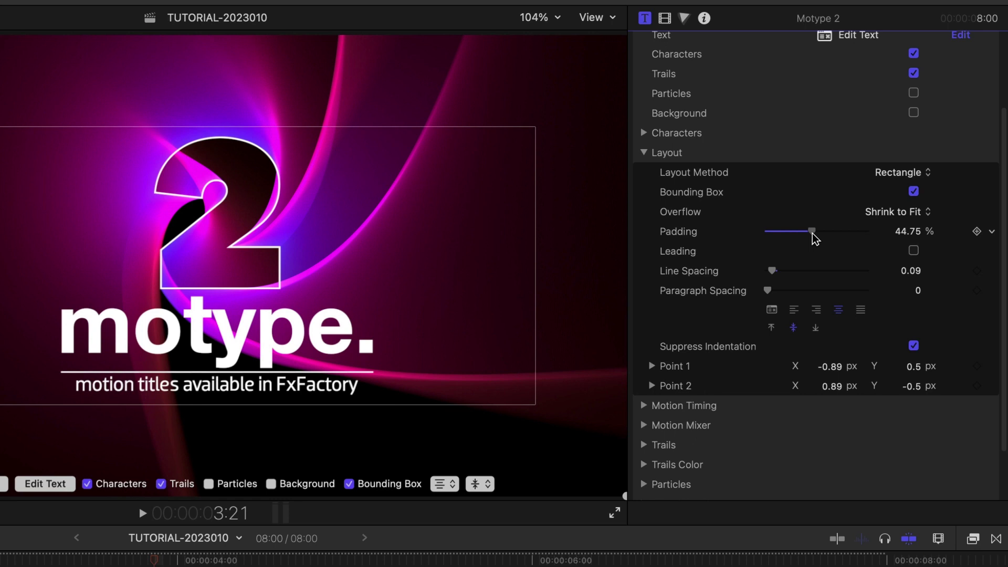
left_click(800, 303)
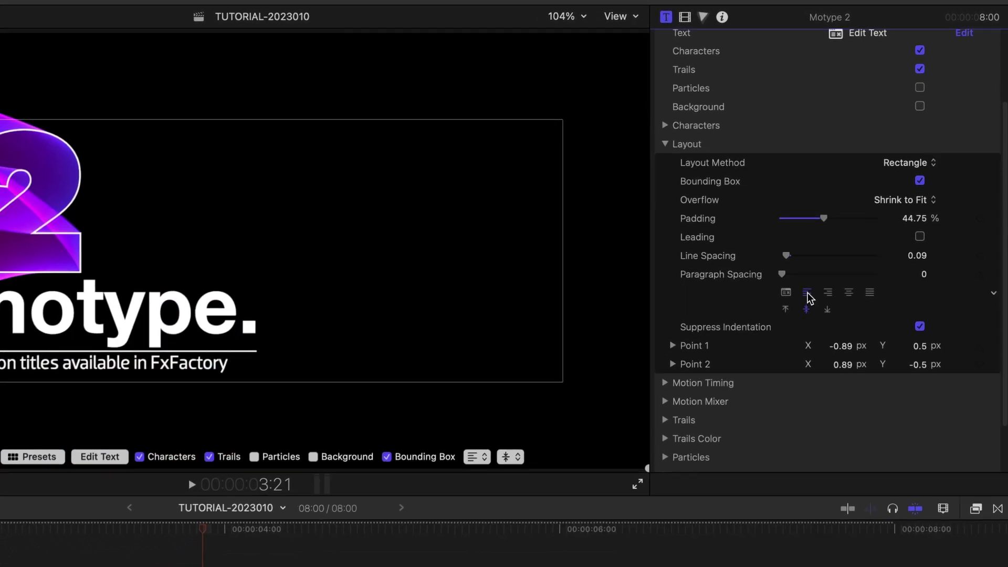
left_click(854, 284)
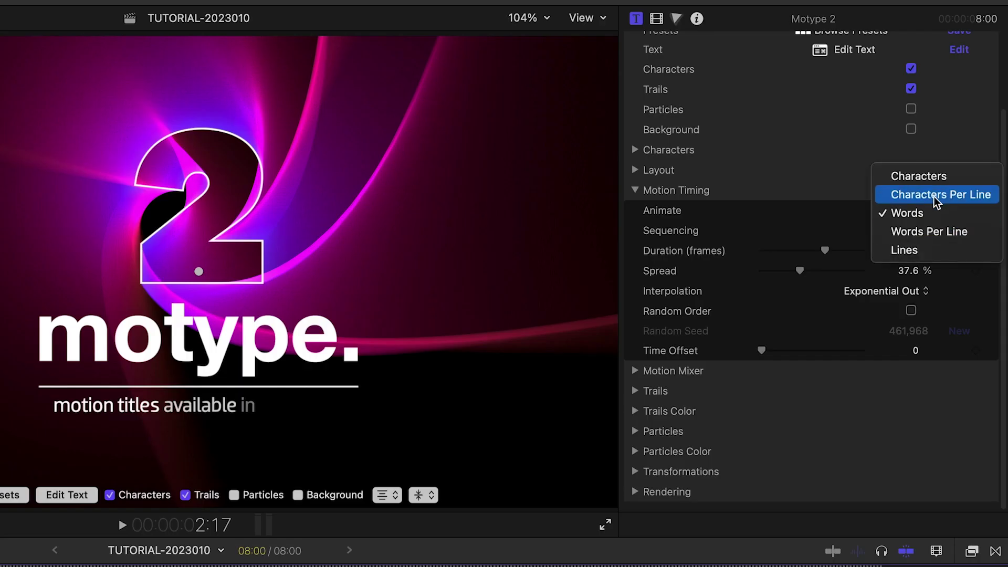
Step: Animate by Characters Per Line with 22.56% spread and Z rotation around -267°
left_click(937, 197)
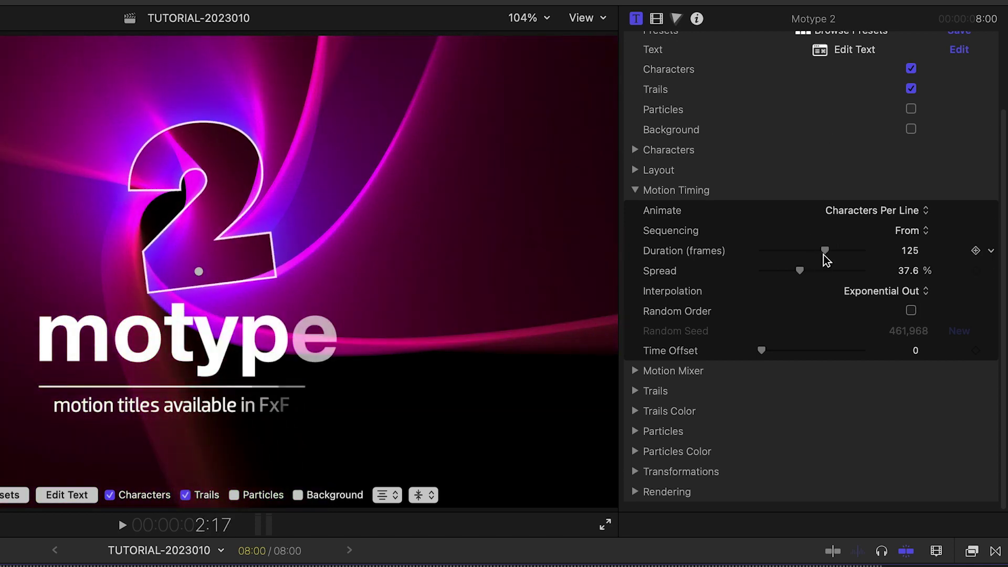
left_click_drag(797, 272, 787, 270)
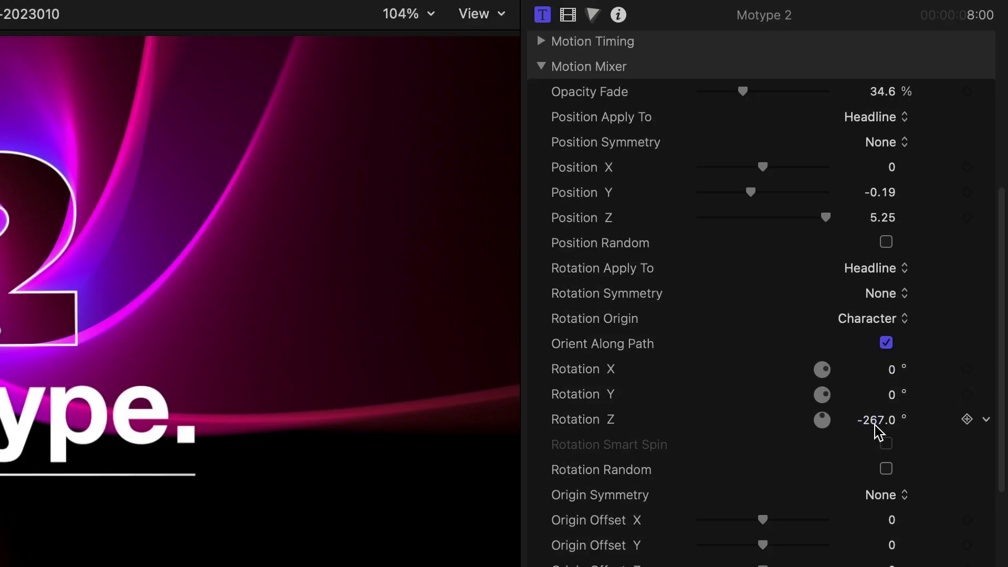
left_click_drag(875, 425, 887, 419)
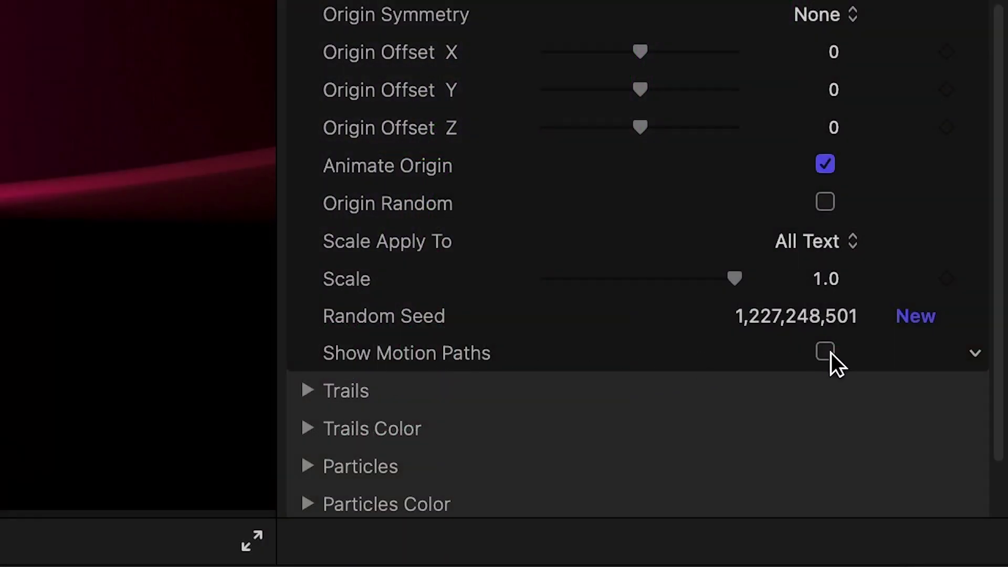
Step: Show motion paths and set the origin offset X to -0.14
left_click(826, 352)
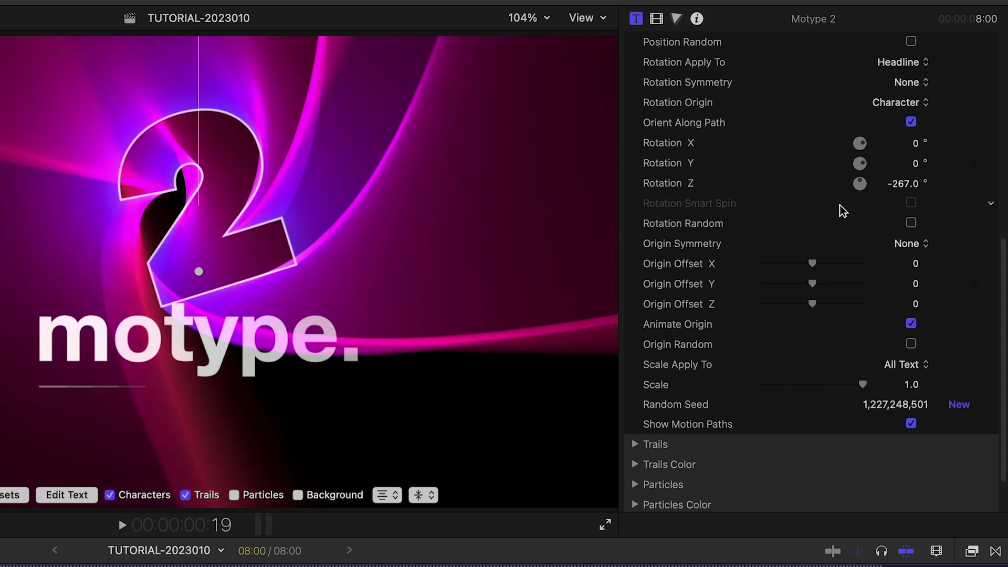
left_click_drag(812, 266, 819, 264)
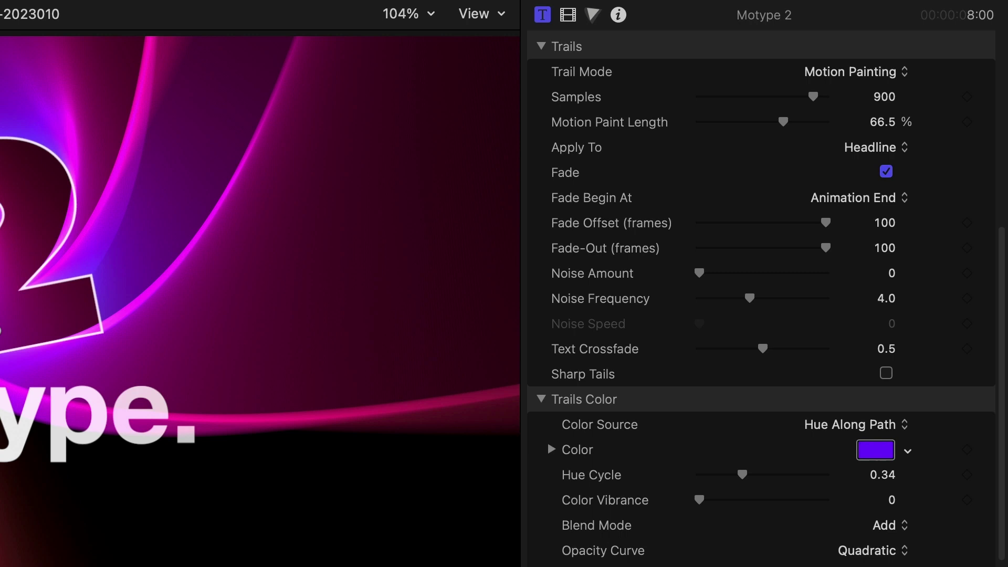
Step: Keep Motion Painting trails, coloured yellow with Hue Along Path at hue cycle 0.34
mouse_move(756, 72)
left_click(854, 71)
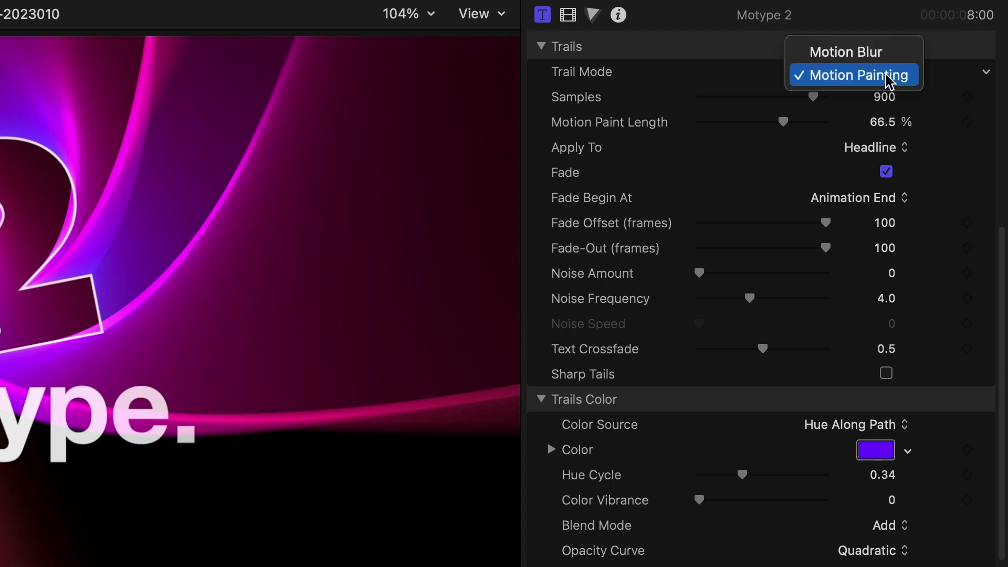
left_click(866, 51)
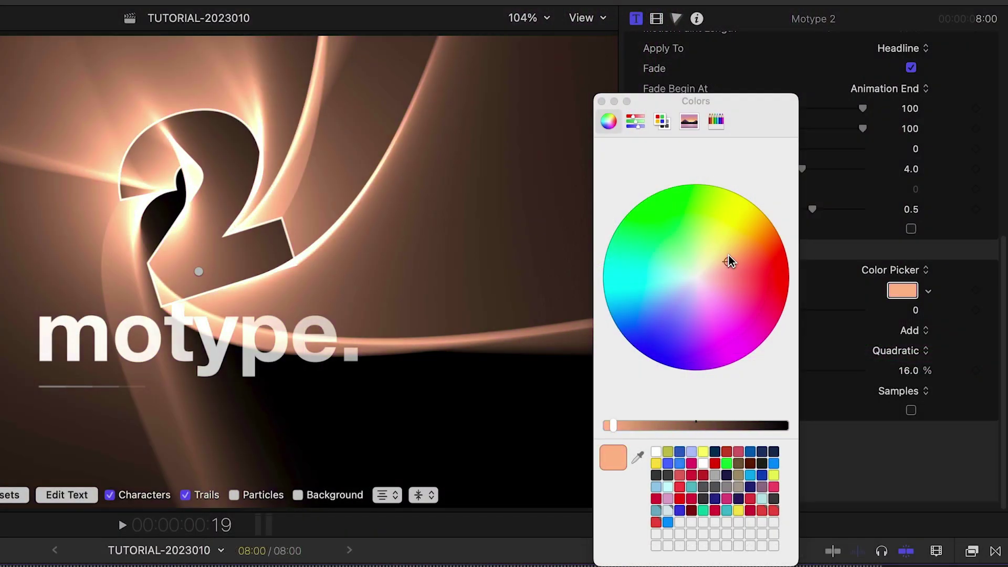
left_click(727, 241)
left_click(603, 105)
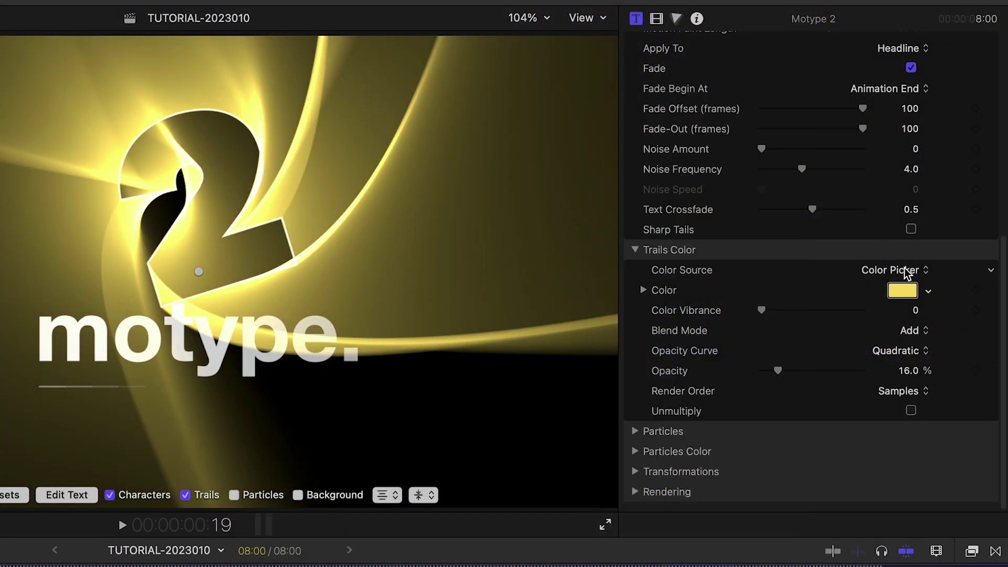
left_click(894, 269)
left_click(899, 331)
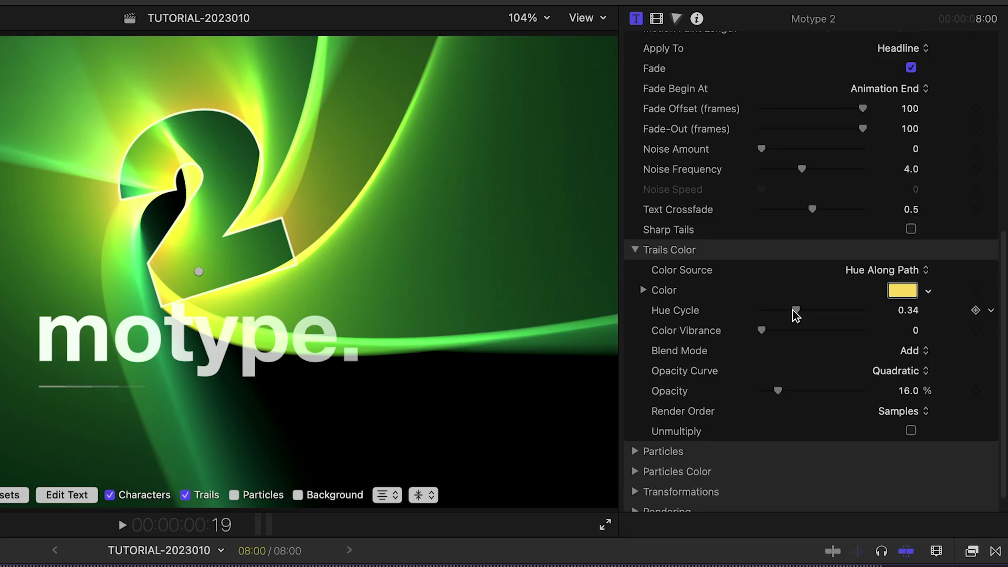
left_click_drag(796, 309, 788, 309)
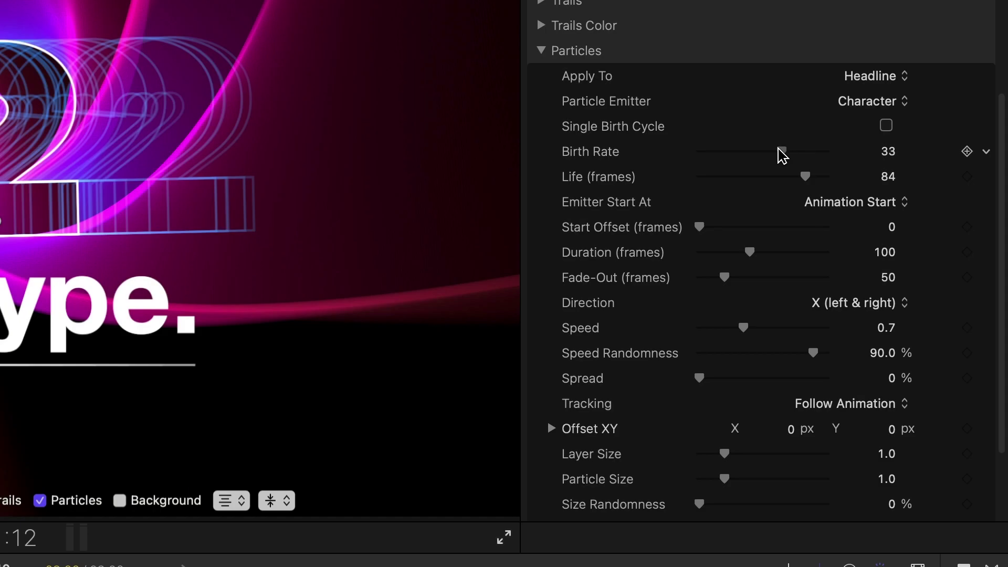
Step: Emit particles from All Text at birth rate 20 with particle size about 0.16
mouse_move(781, 151)
left_mouse_down()
mouse_move(772, 151)
mouse_move(783, 180)
left_mouse_up()
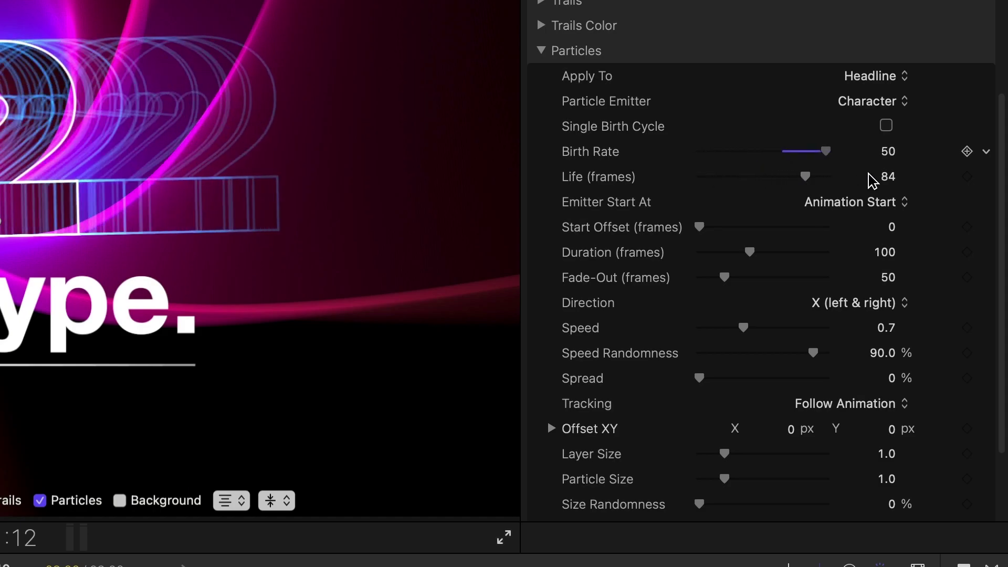
left_click(895, 78)
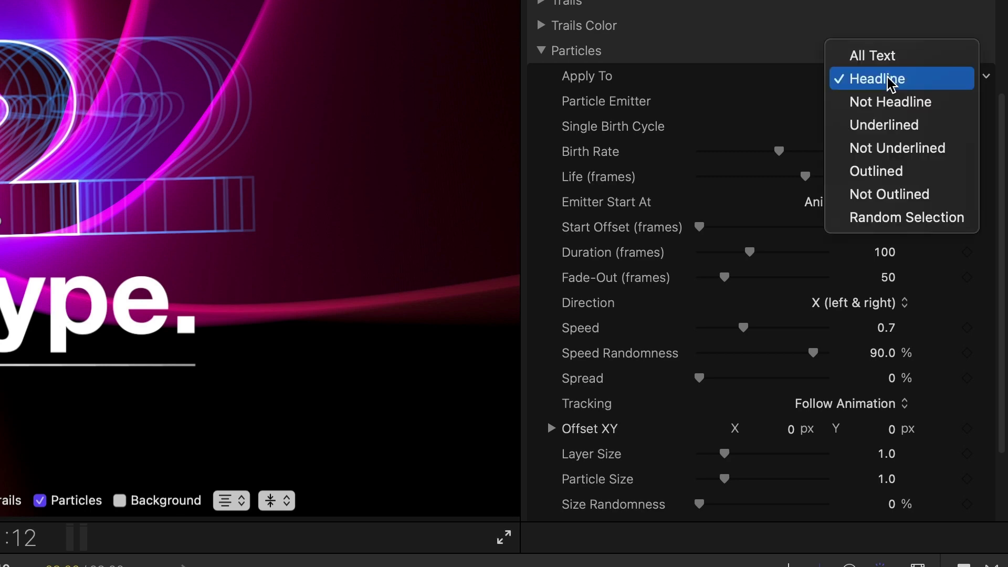
left_click(916, 59)
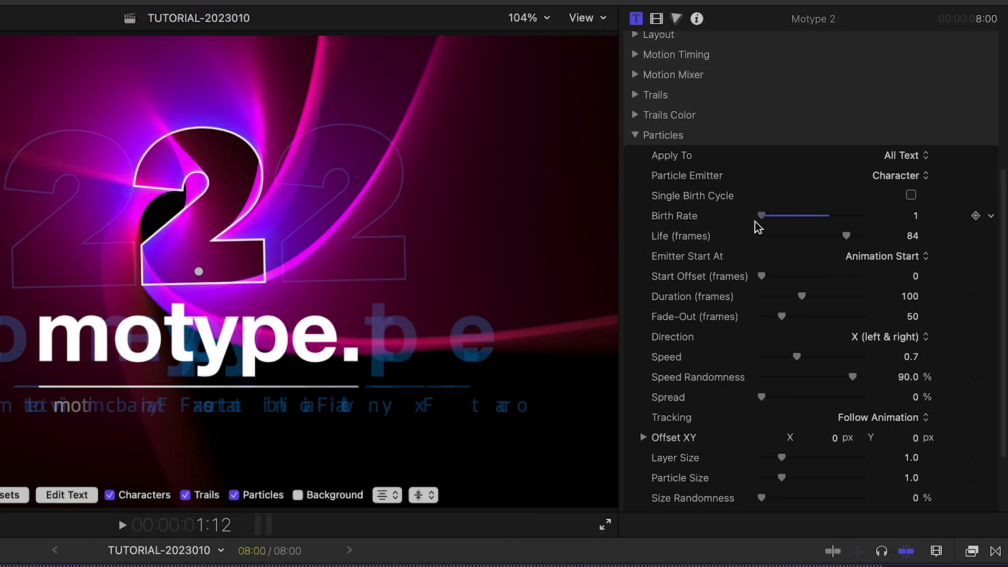
left_click_drag(811, 218, 800, 220)
left_click_drag(782, 477, 757, 481)
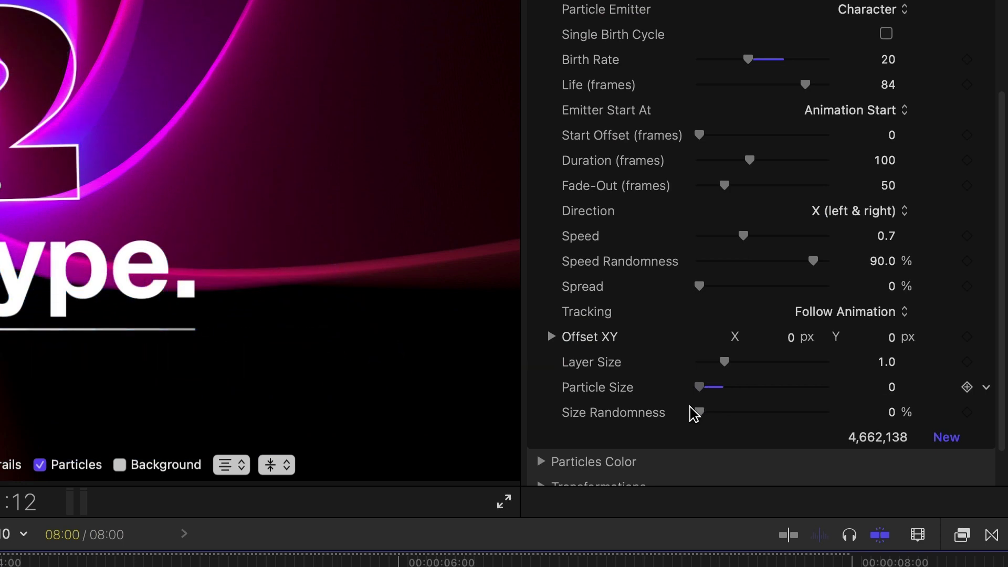
left_click_drag(694, 413, 710, 414)
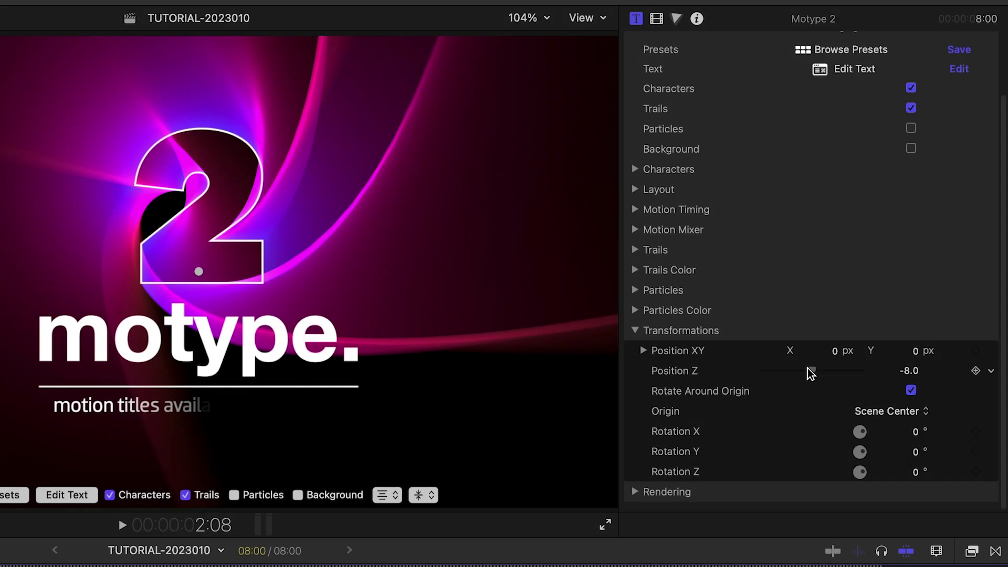
left_click_drag(811, 376, 834, 376)
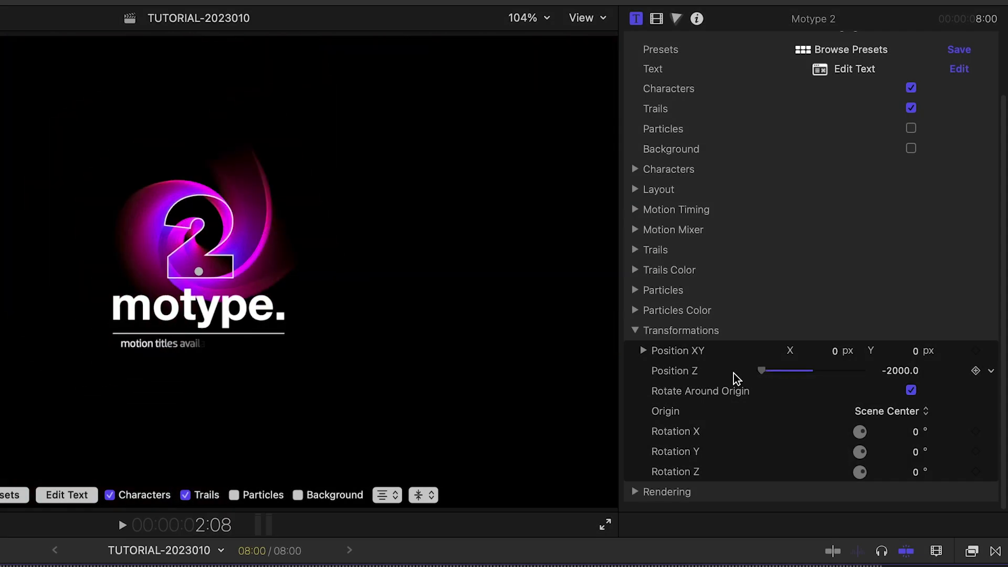
key("super+z")
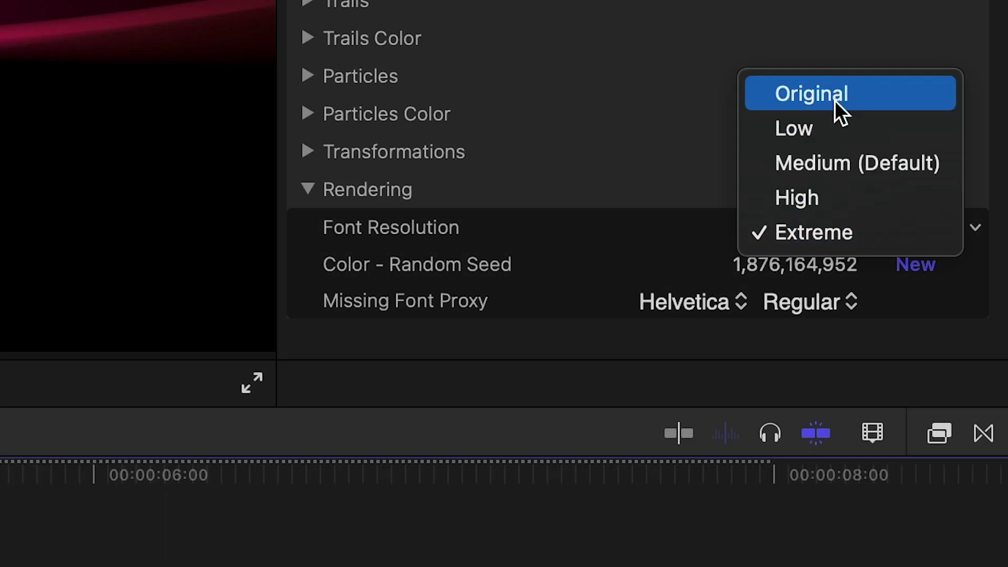
Step: Use Medium font resolution with a Geneva fallback font, then save My Preset and load it in After Effects
left_click(856, 167)
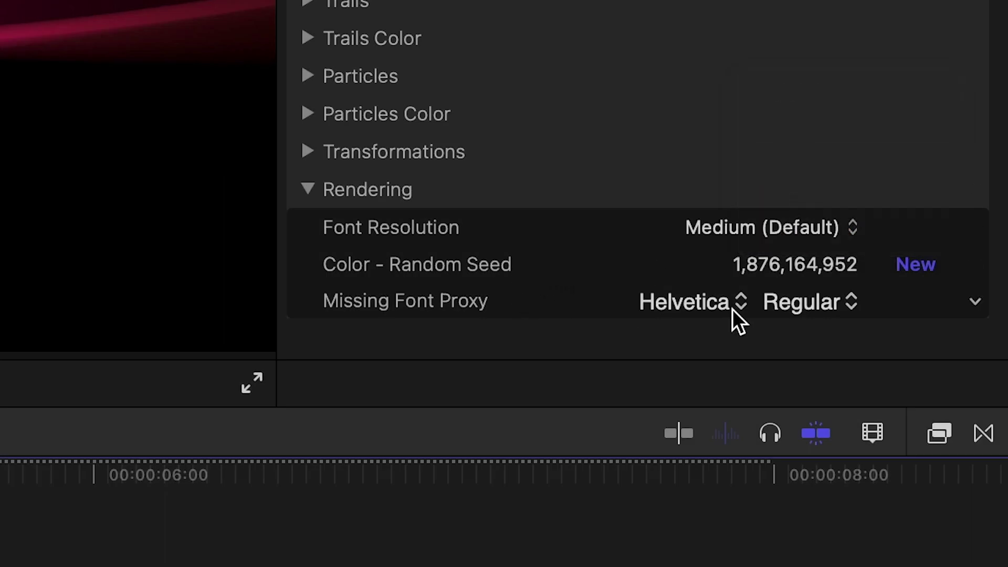
left_click(698, 301)
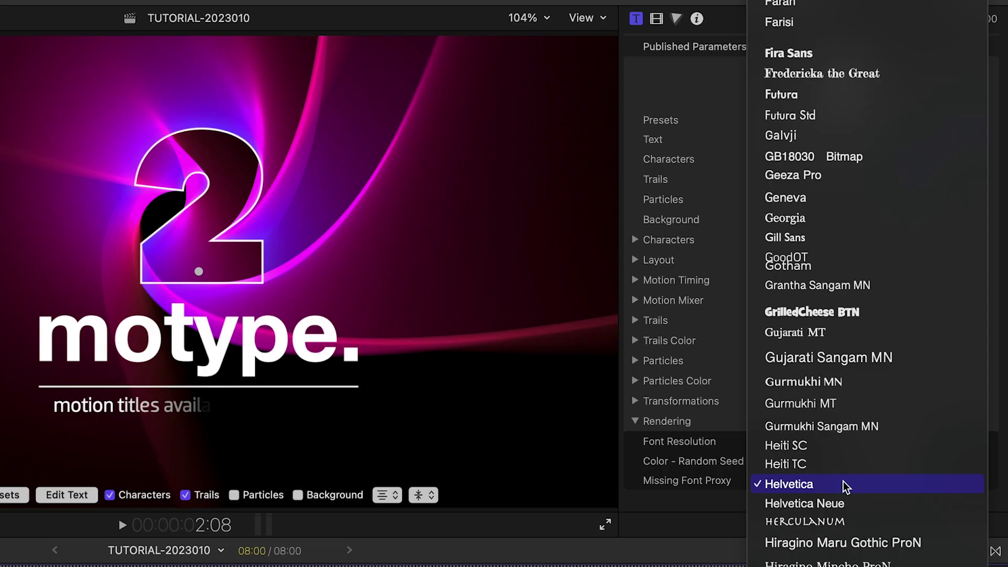
left_click(785, 197)
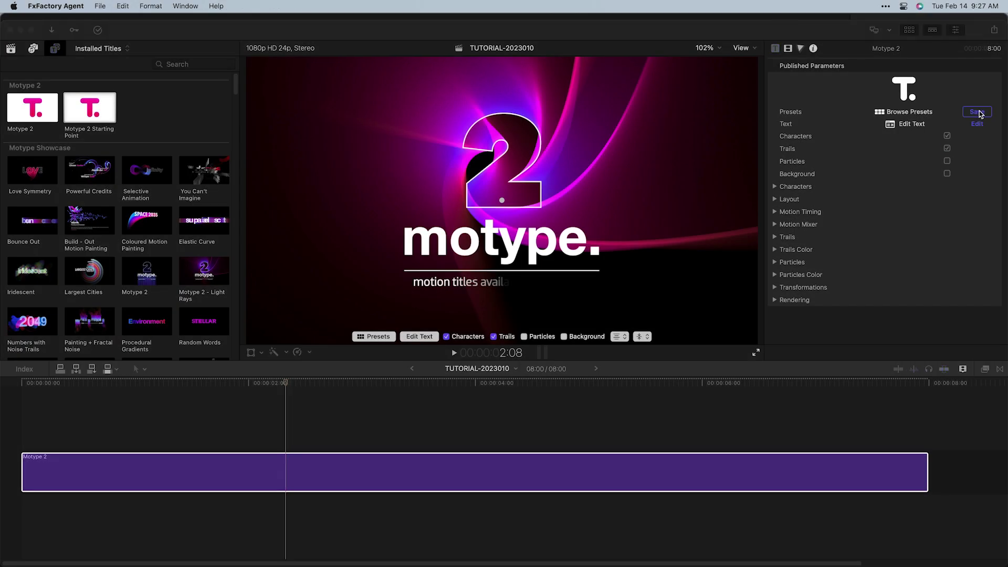
left_click(980, 114)
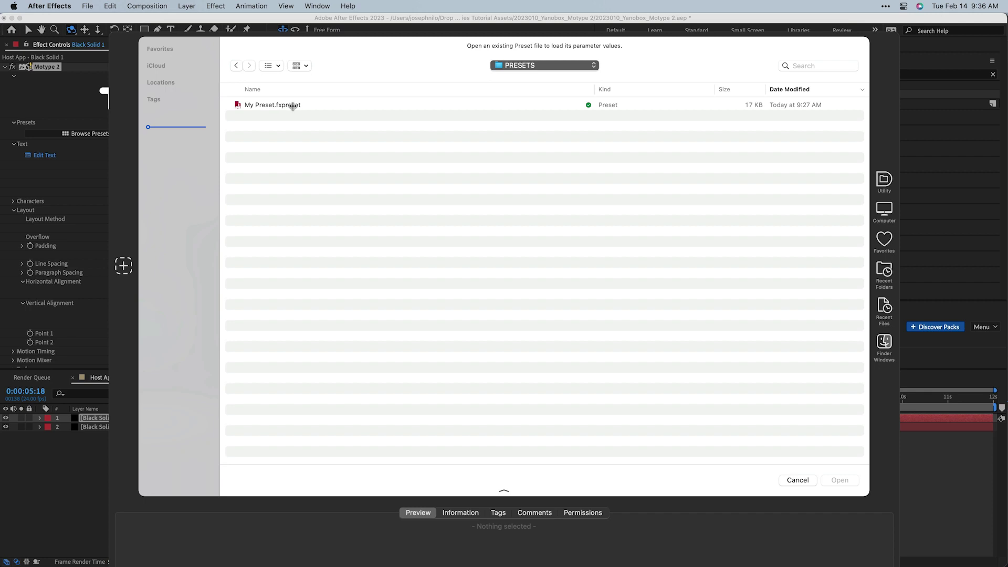
double_click(272, 105)
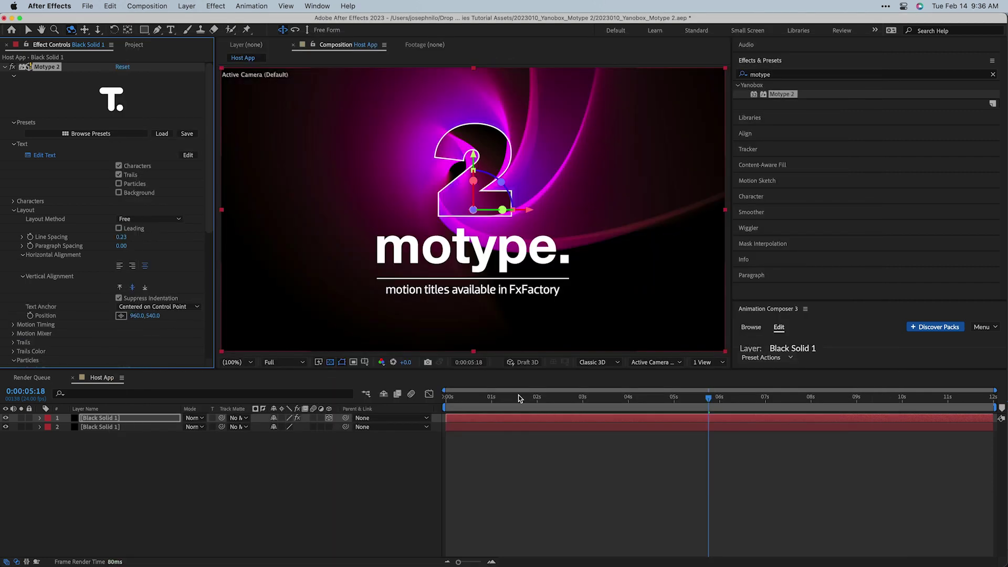